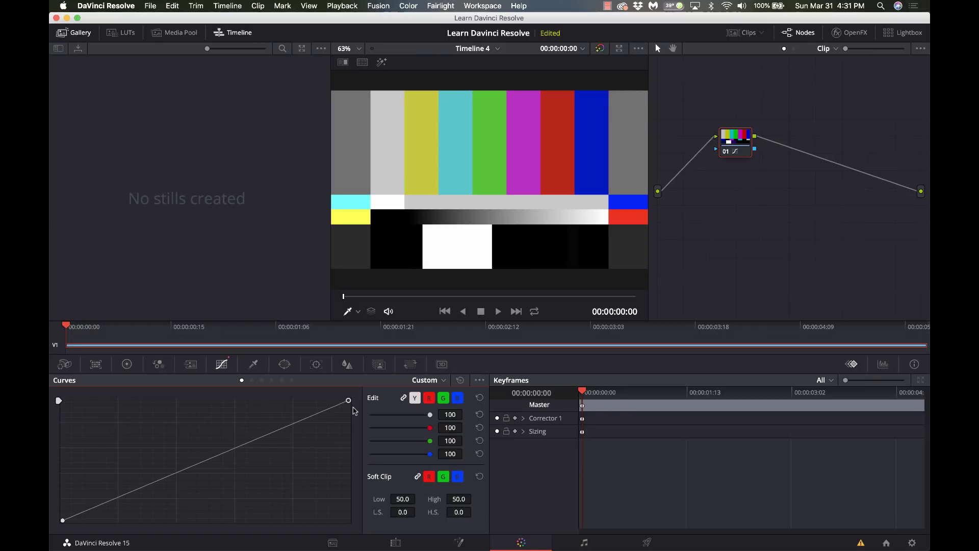
Step: Move the custom curve's white point, restore it, and shape an S-curve with a lowered shadow point and a raised highlight point
mouse_move(349, 400)
mouse_down()
mouse_move(349, 493)
mouse_move(348, 400)
mouse_up()
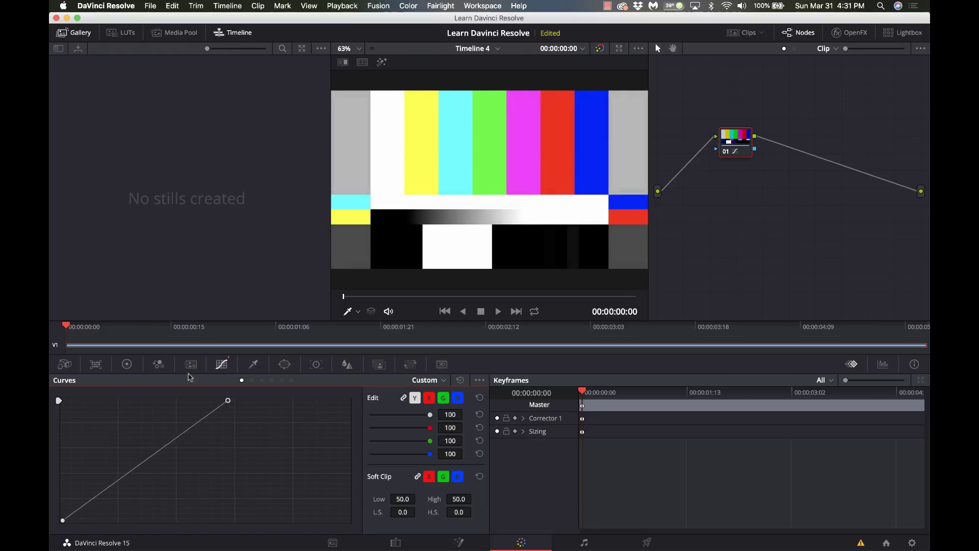
click(63, 520)
click(137, 492)
click(252, 443)
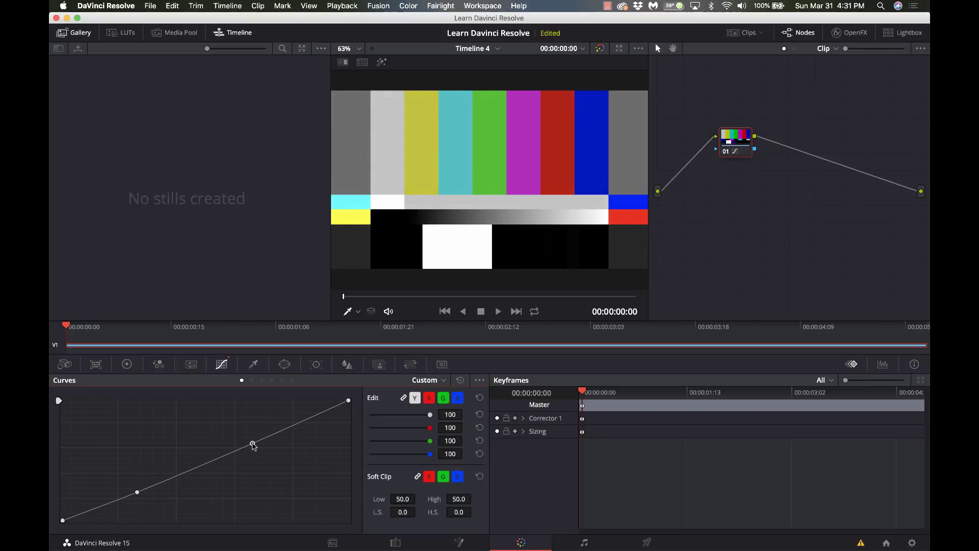
drag(251, 444, 228, 424)
drag(137, 491, 164, 499)
drag(227, 423, 241, 432)
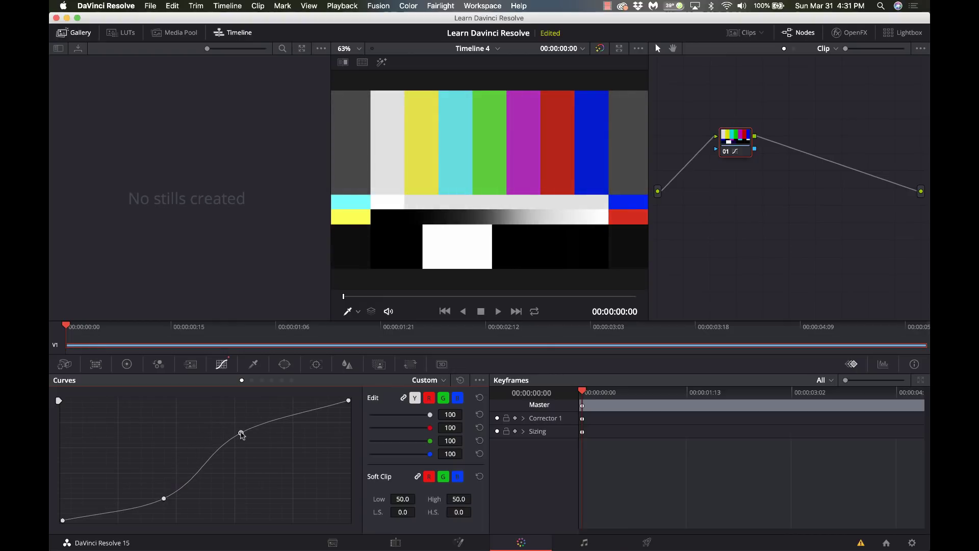
Step: Inspect the Y, red, green and blue curves individually, finishing on the red channel
click(416, 399)
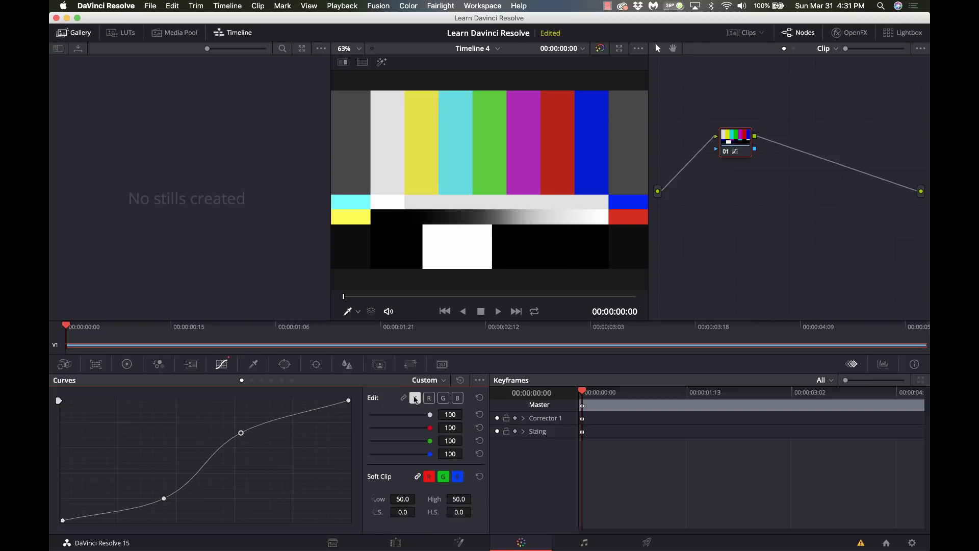
click(430, 398)
click(443, 398)
click(458, 398)
click(415, 398)
click(430, 398)
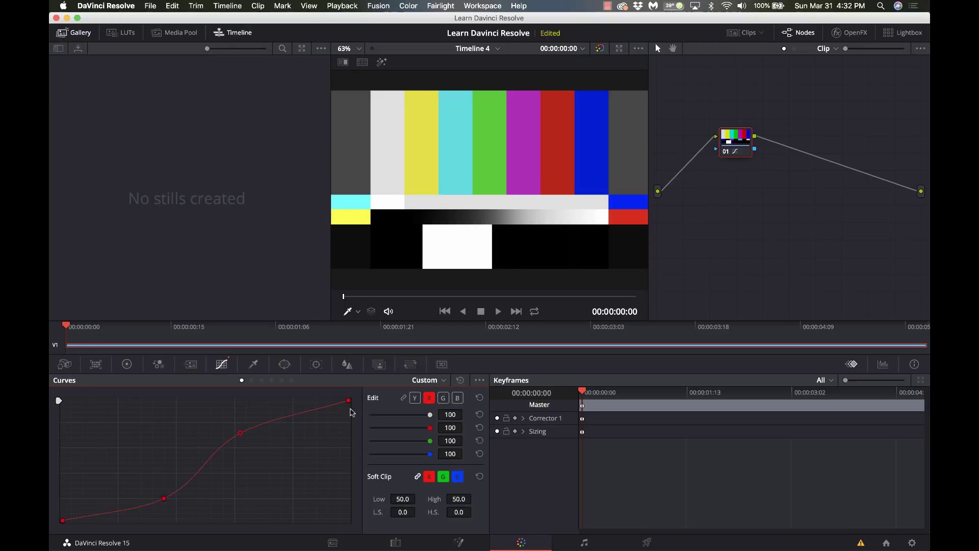
Step: Try adjusting the upper control point of the red curve, reset the custom curves and link all channels again
mouse_move(242, 435)
mouse_down()
mouse_move(291, 490)
mouse_move(213, 412)
mouse_move(298, 474)
mouse_move(241, 435)
mouse_up()
click(479, 398)
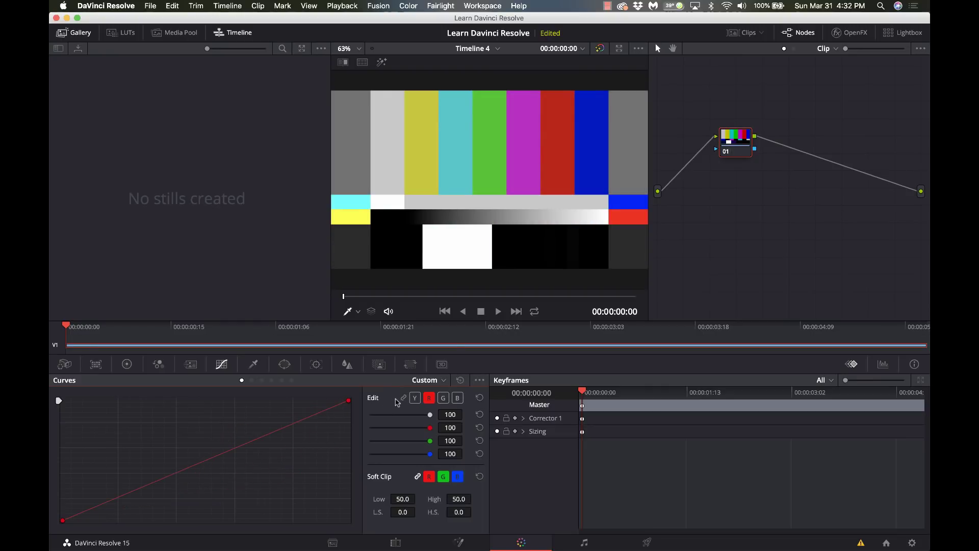
click(403, 398)
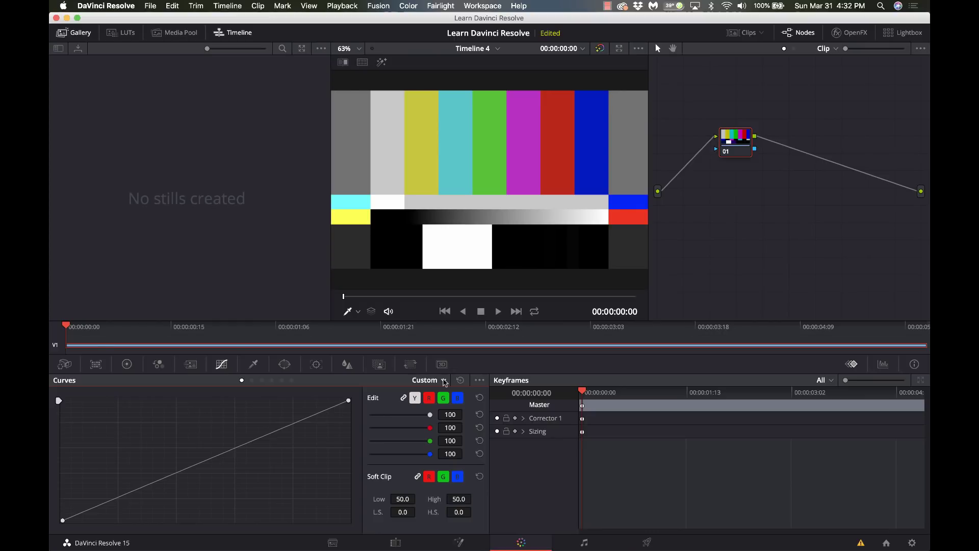
Step: Switch the curves to Hue Vs Hue and sample the green colour bar in the viewer
click(444, 381)
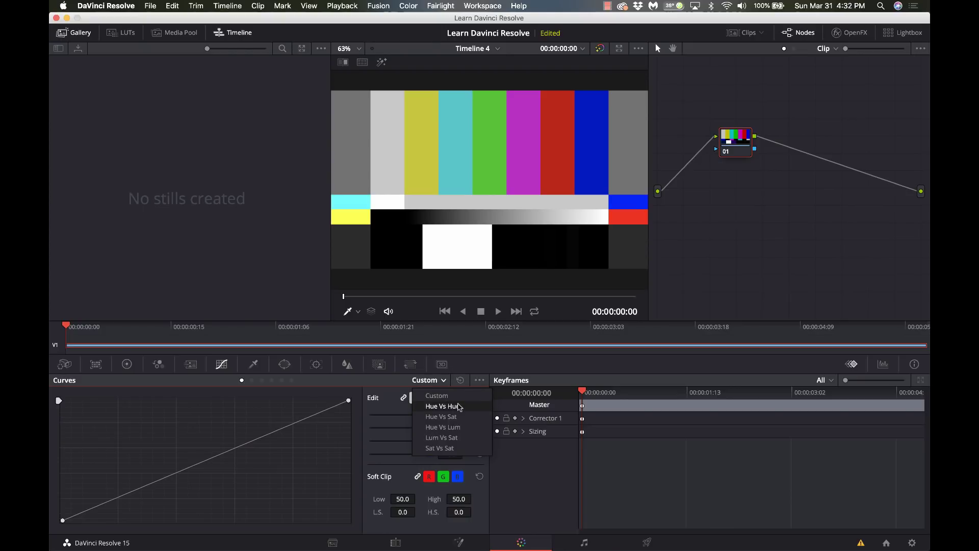
click(329, 426)
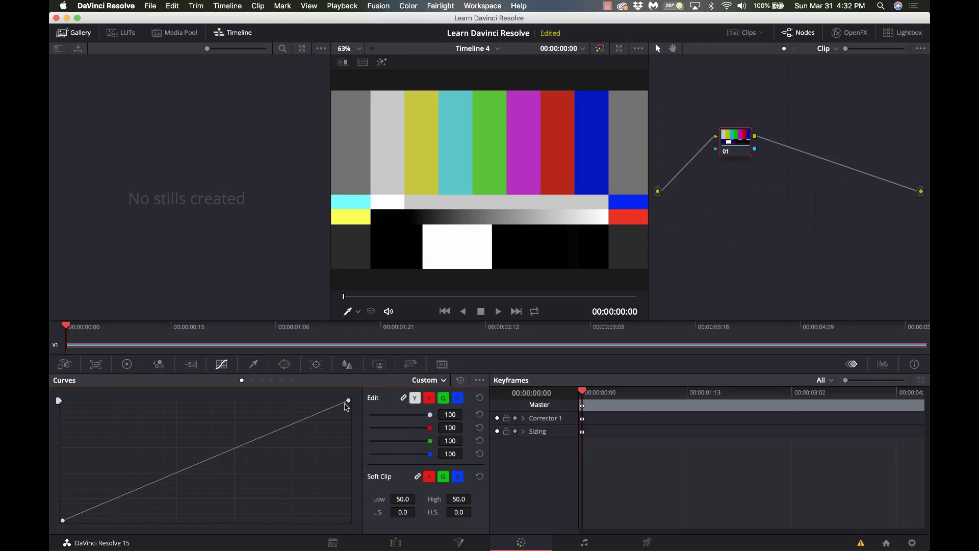
click(444, 381)
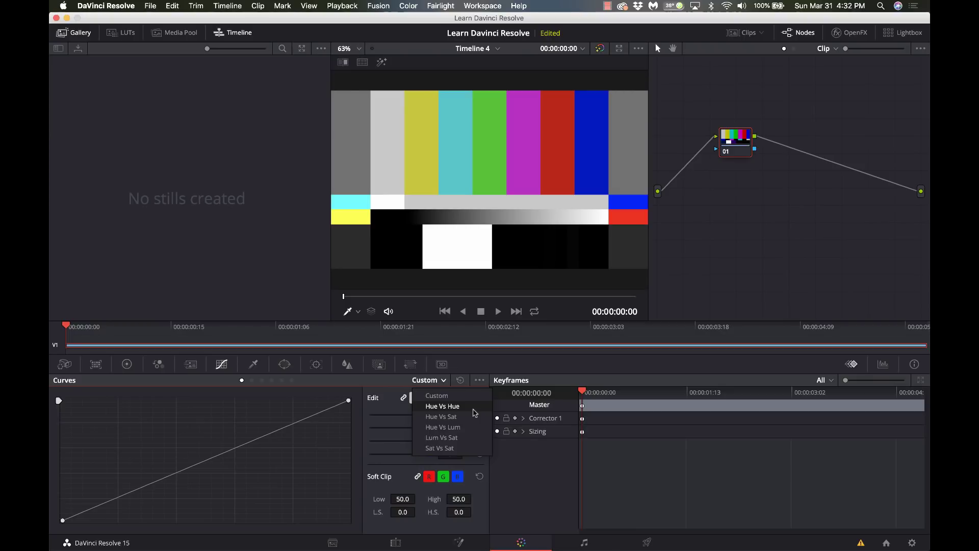
click(443, 406)
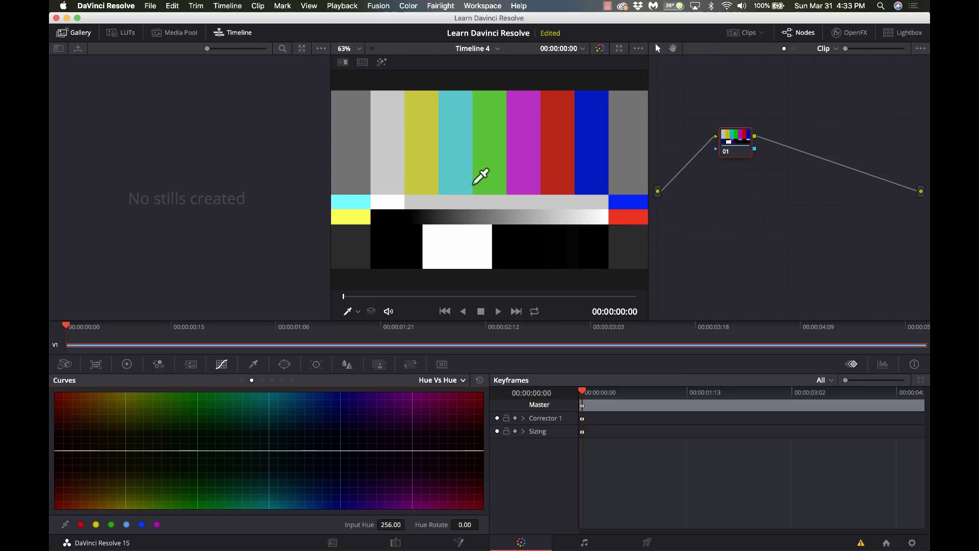
click(499, 131)
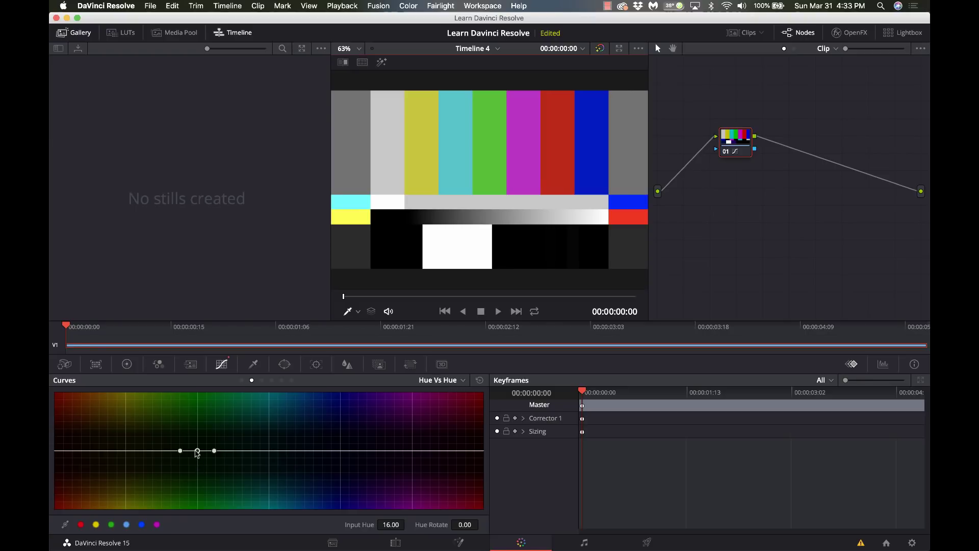
Step: Rotate the green hue to about -124 and -96, raise it above neutral, and widen the affected range to input hue 93.80
drag(198, 450, 198, 492)
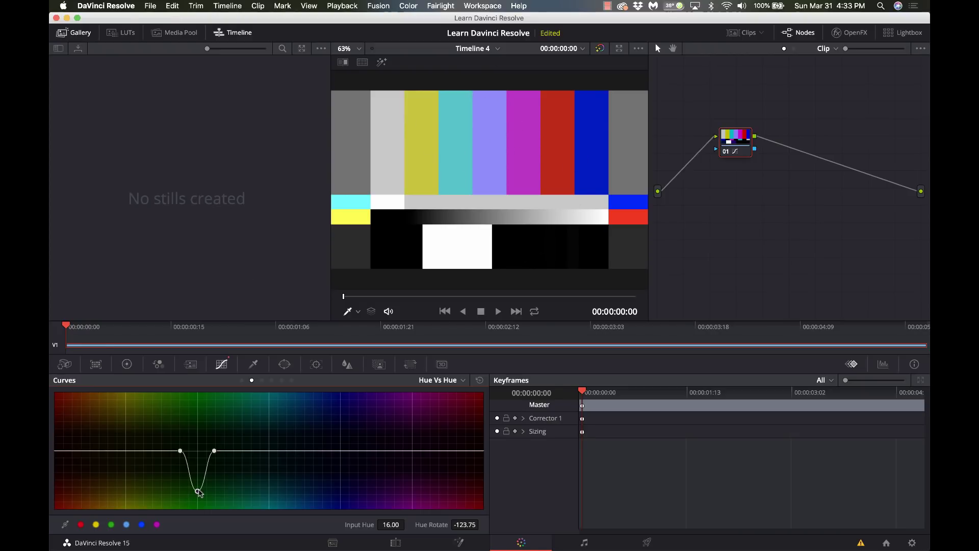
mouse_move(198, 491)
mouse_down()
mouse_move(194, 385)
mouse_move(200, 483)
mouse_up()
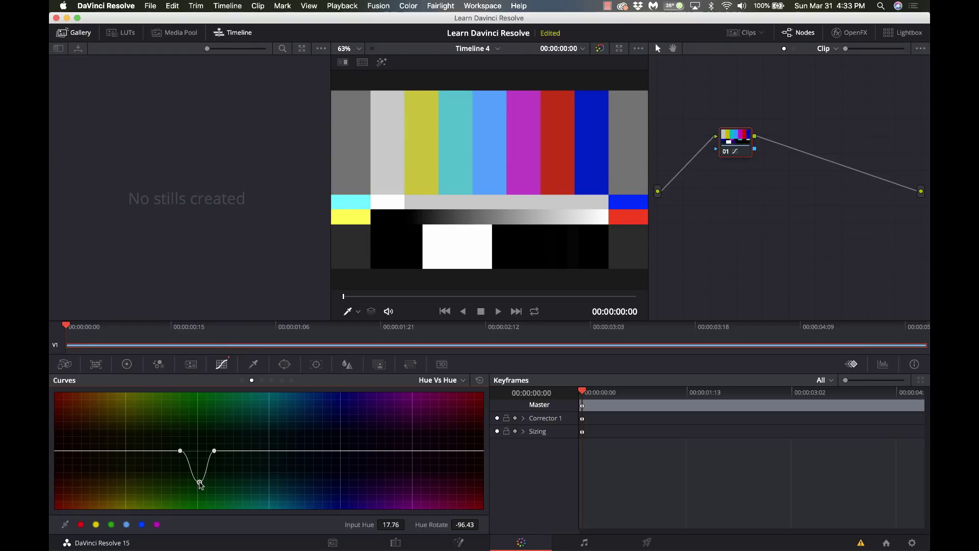
drag(199, 483, 291, 452)
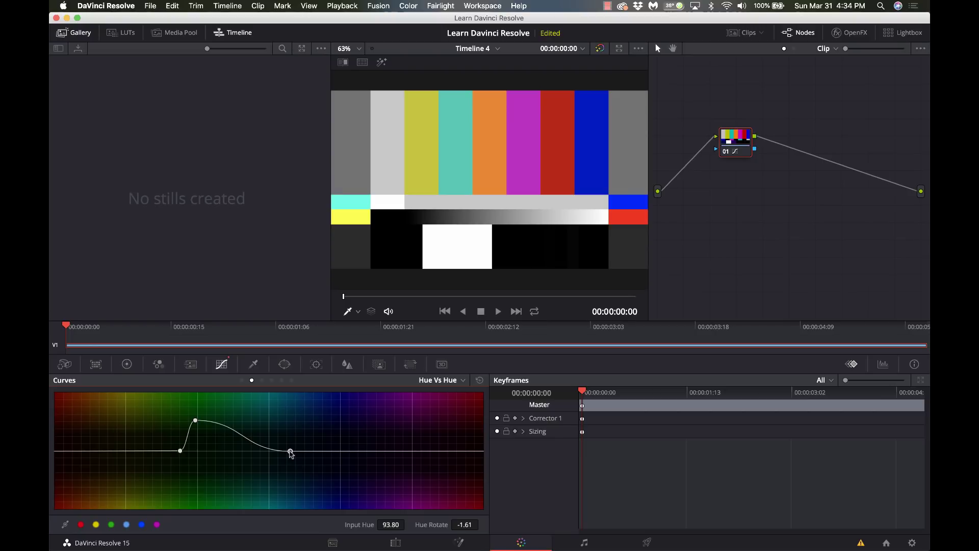
Step: Shift the green control point toward cyan, return it to the neutral line, and extend the range's end point to input hue 194.02
drag(198, 422, 246, 392)
drag(244, 406, 243, 497)
drag(242, 457, 410, 450)
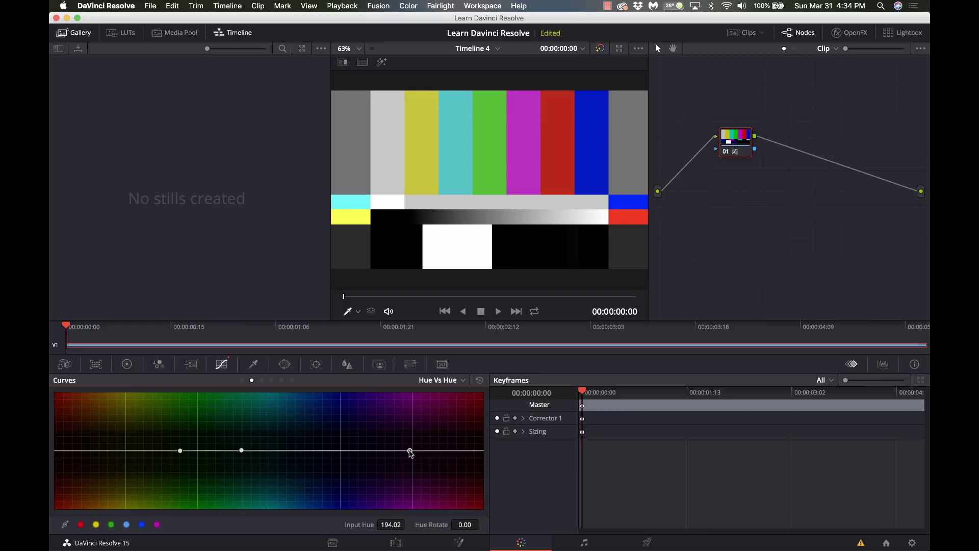
Step: Shape the Hue Vs Hue curve with points rotated -73.93 at input hue 56.00 and 54.64 at 138.64, and reset it
click(255, 451)
drag(256, 451, 341, 494)
drag(241, 450, 246, 474)
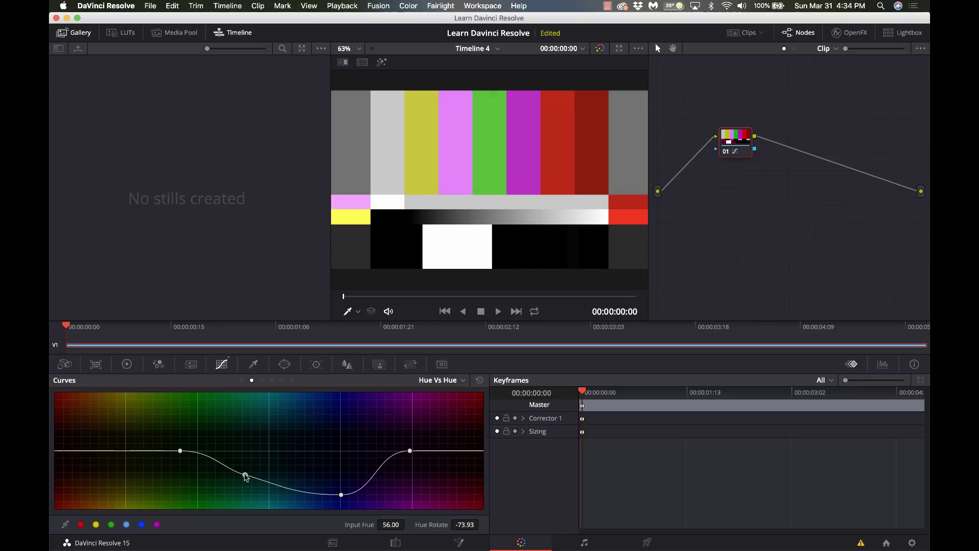
drag(342, 494, 344, 432)
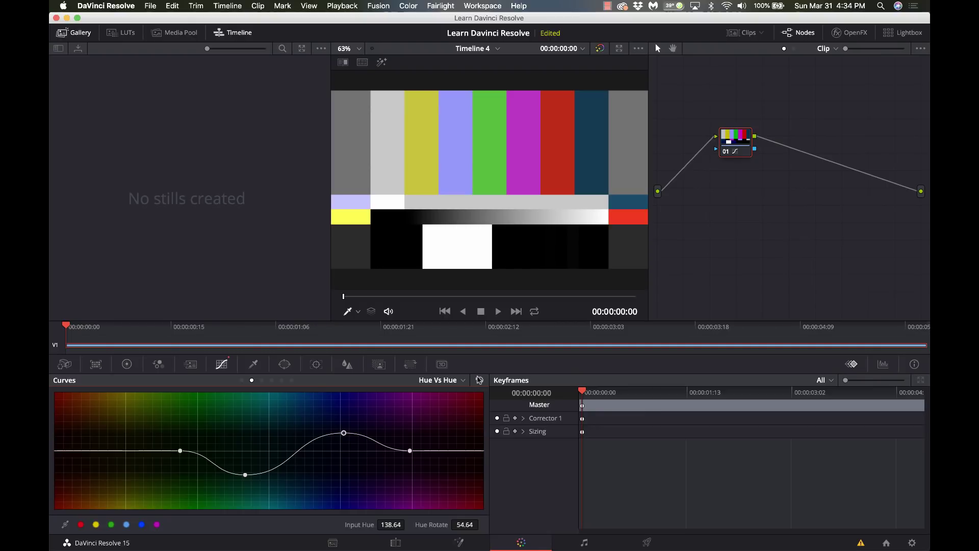
click(480, 381)
Step: Try adjusting the sampled magenta bar's saturation with the Hue Vs Sat curve, and reset the curve
click(448, 384)
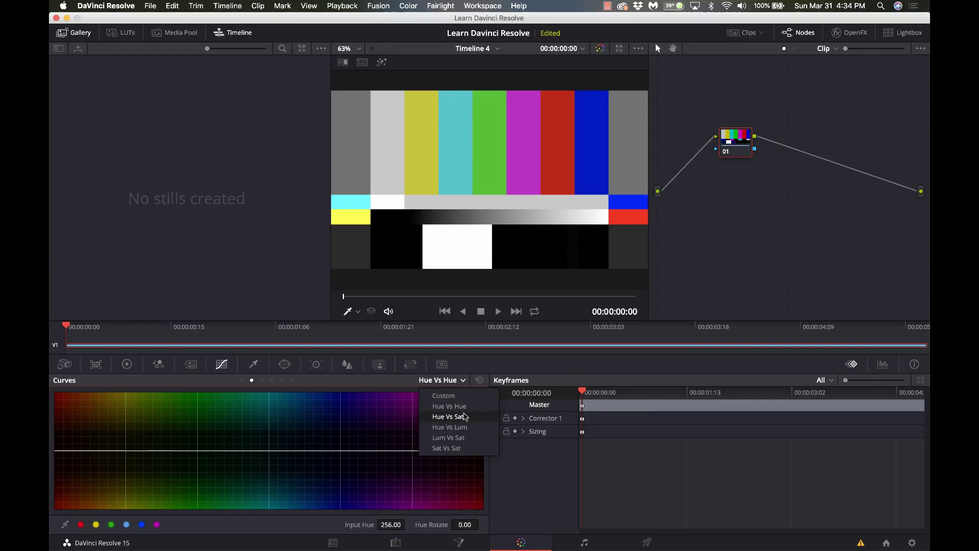
click(447, 416)
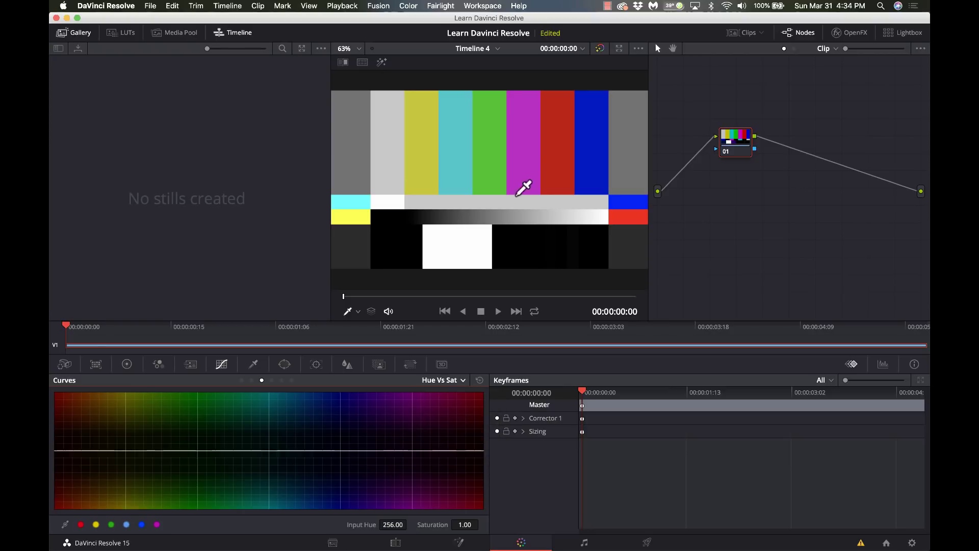
click(525, 143)
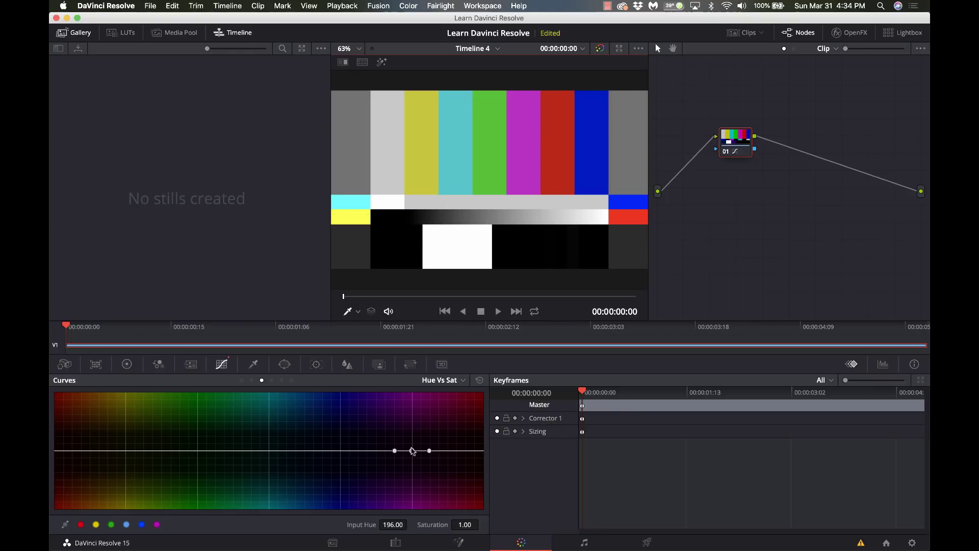
mouse_move(412, 451)
mouse_down()
mouse_move(409, 402)
mouse_move(413, 521)
mouse_move(410, 390)
mouse_move(408, 503)
mouse_move(413, 450)
mouse_up()
click(479, 381)
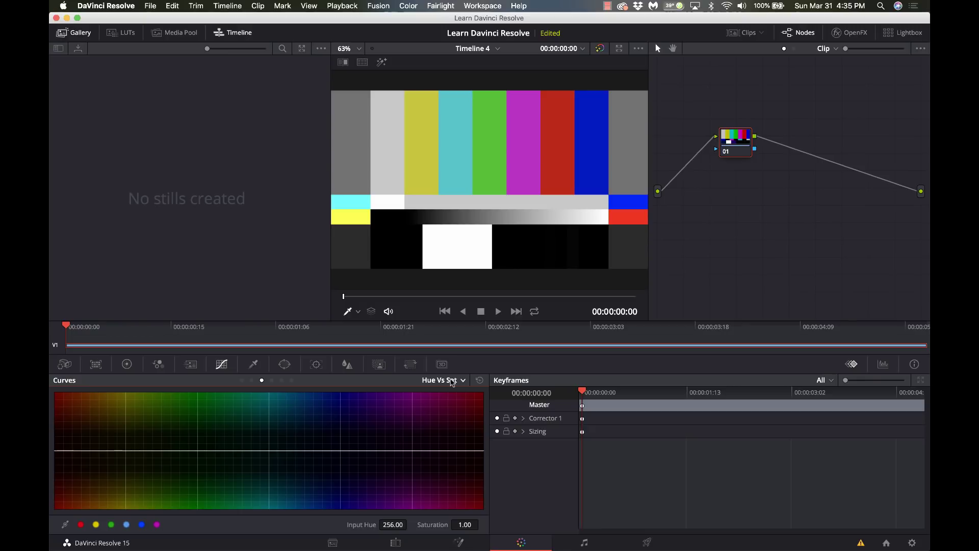
Step: Brighten the sampled yellow bar with the Hue Vs Lum curve to a Lum Gain of 1.29, and reset the curve
click(456, 382)
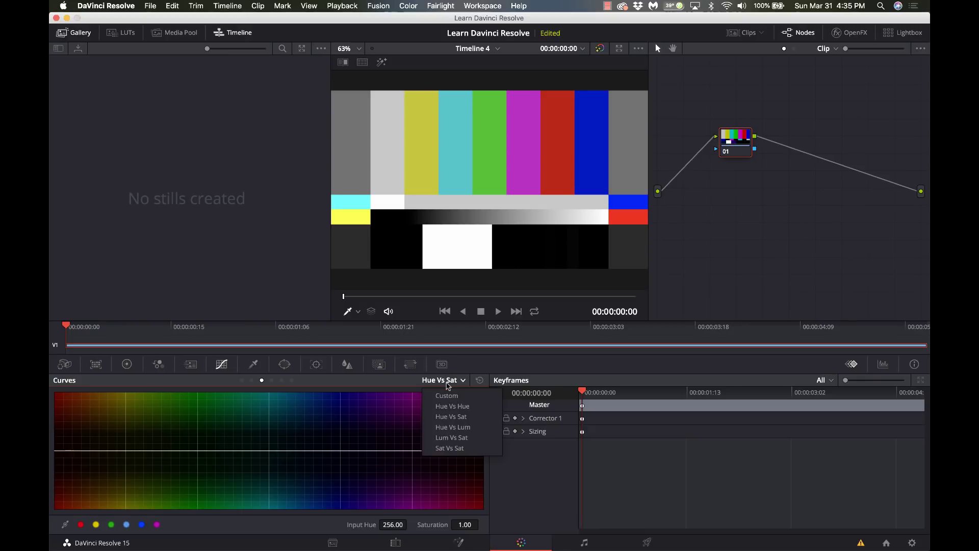
click(474, 429)
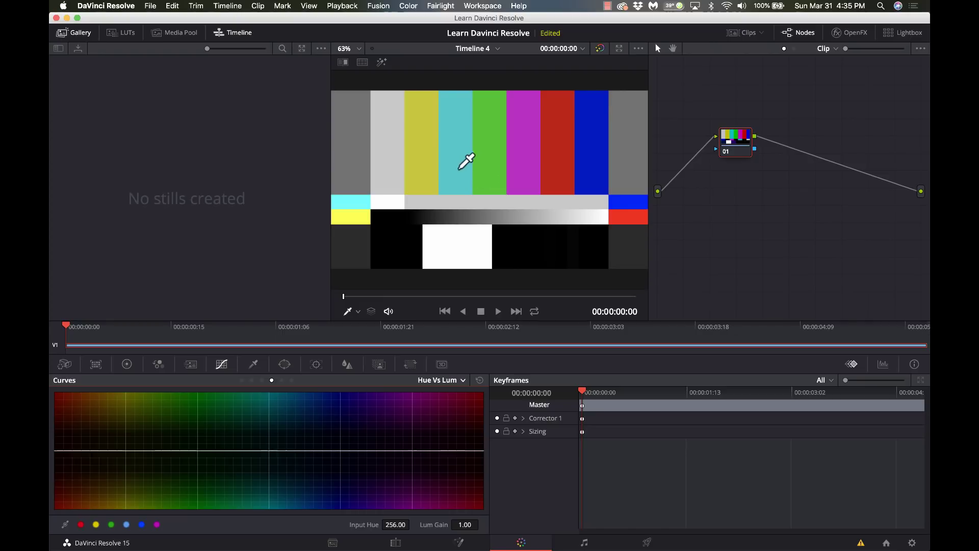
click(429, 151)
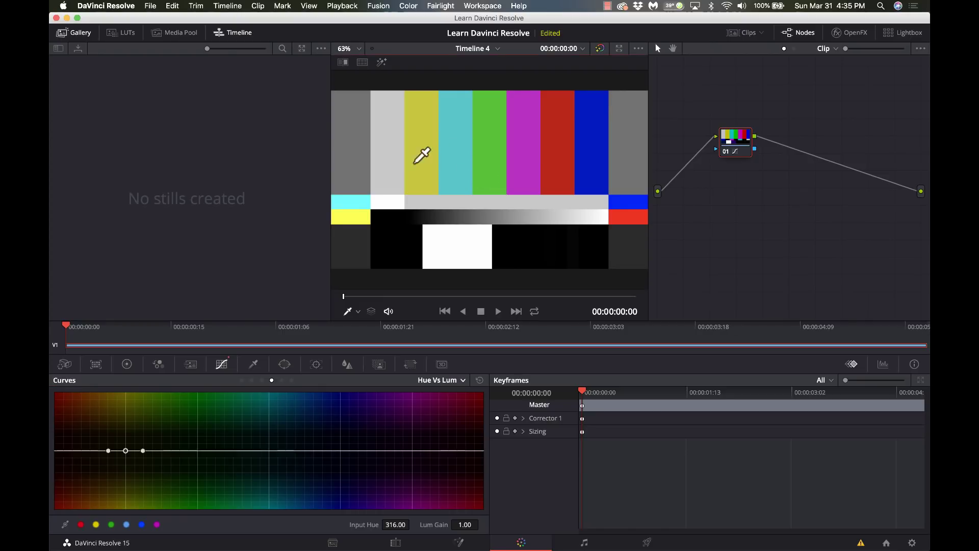
mouse_move(126, 452)
mouse_down()
mouse_move(125, 408)
mouse_move(126, 533)
mouse_move(122, 391)
mouse_move(126, 436)
mouse_up()
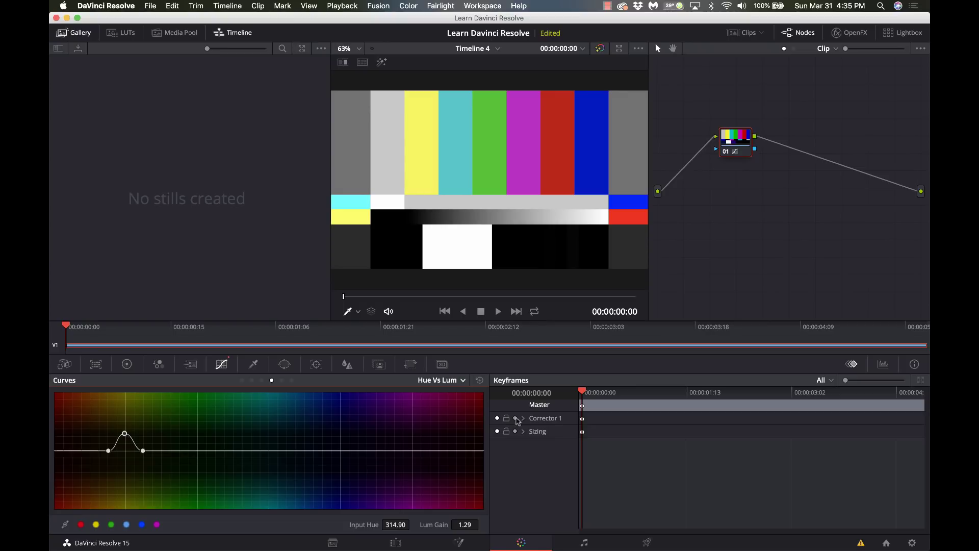
click(479, 381)
Step: On the Lum Vs Sat curve, raise saturation to 1.48 at the sampled green bar's luminance and 1.62 at 0.50, and reset it
click(455, 381)
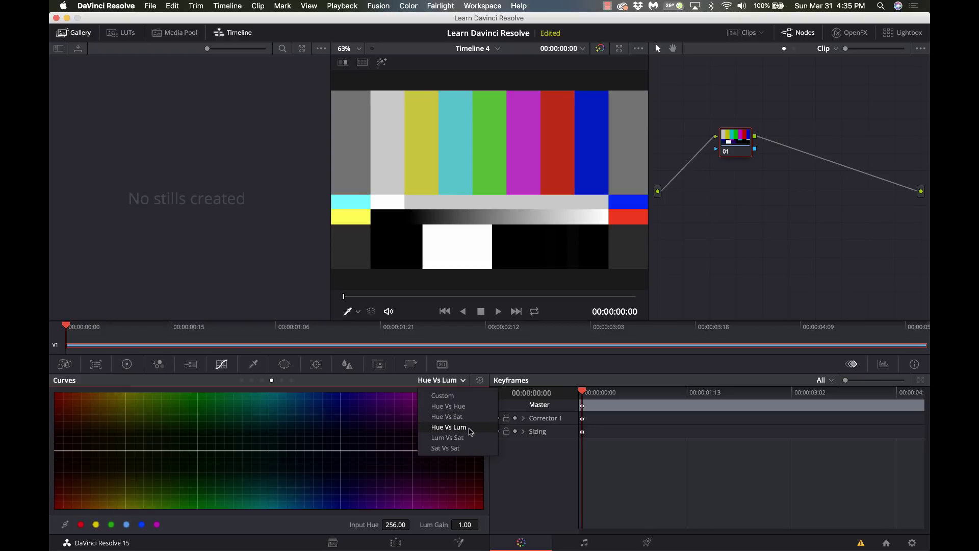
click(448, 437)
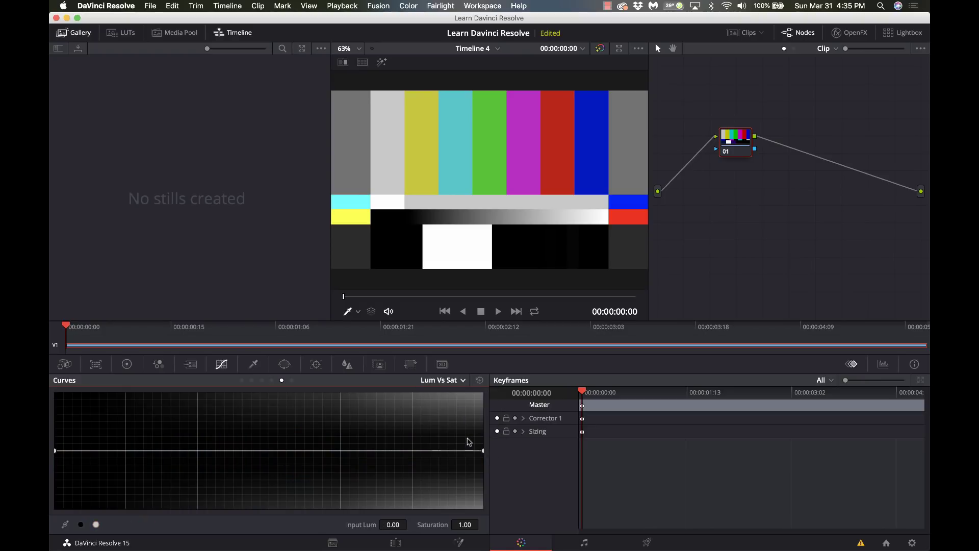
click(495, 169)
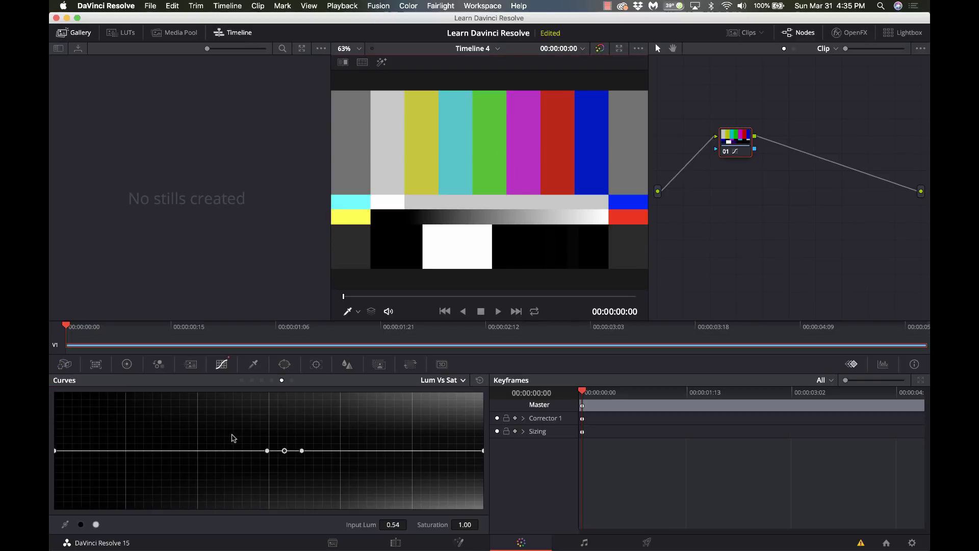
drag(285, 450, 285, 422)
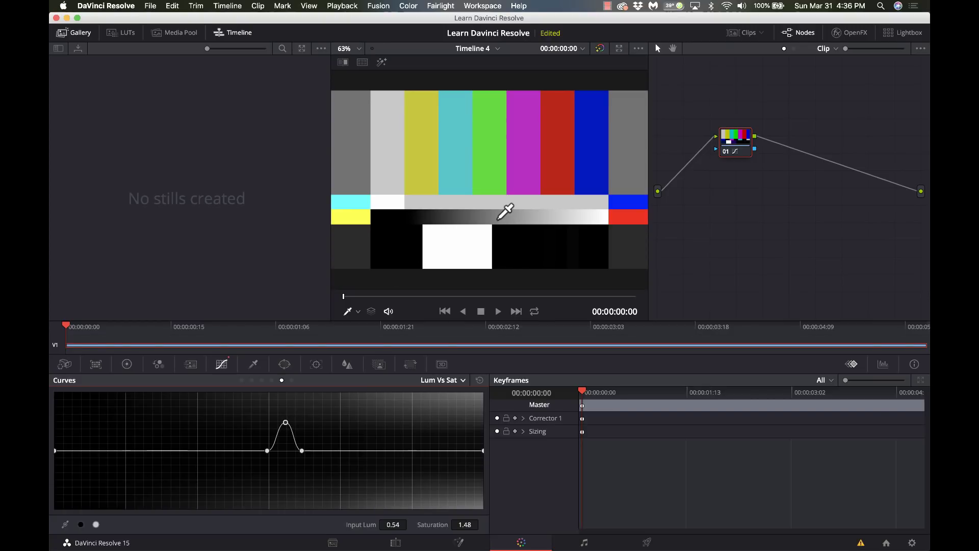
drag(267, 450, 268, 414)
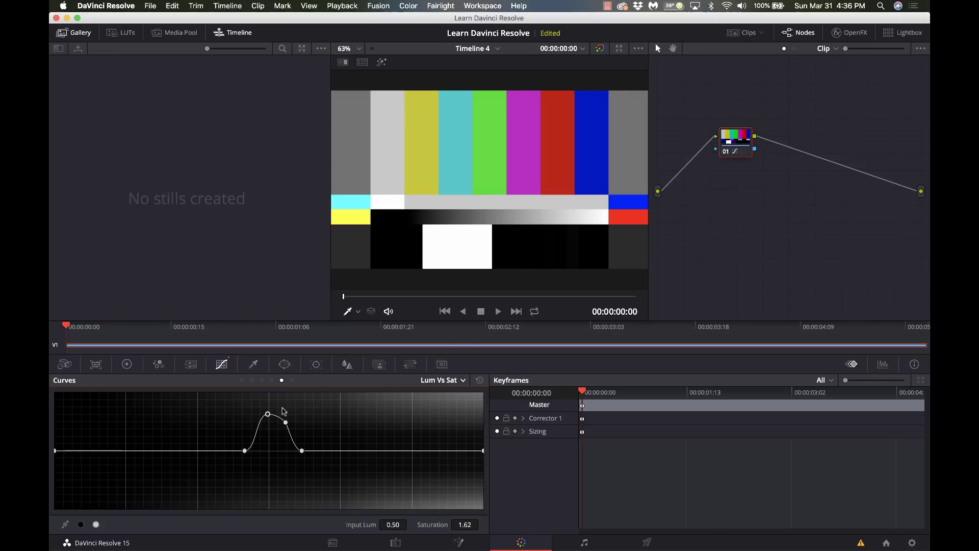
click(480, 380)
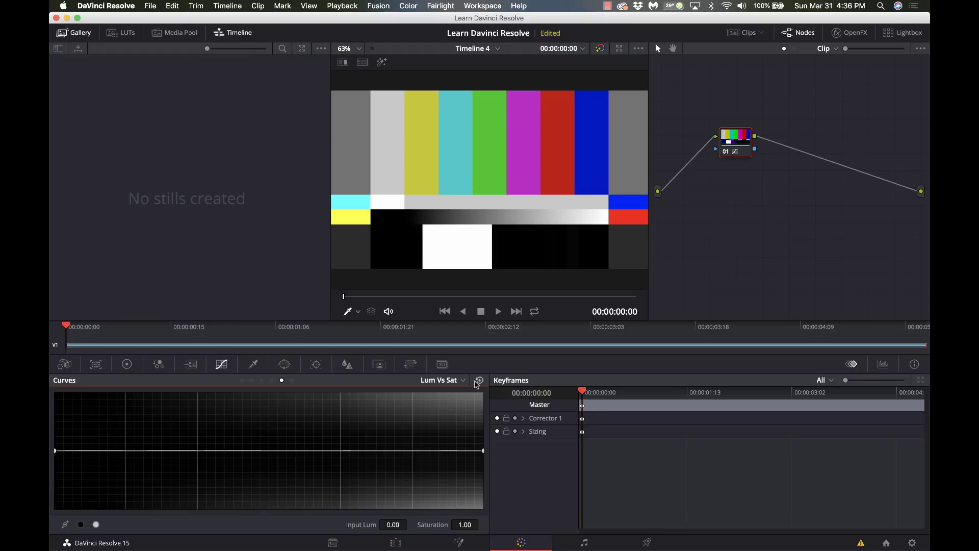
Step: On the Sat Vs Sat curve, sample the magenta bar, lower the output saturation to 0.54, return it to neutral and reset the curve
click(462, 380)
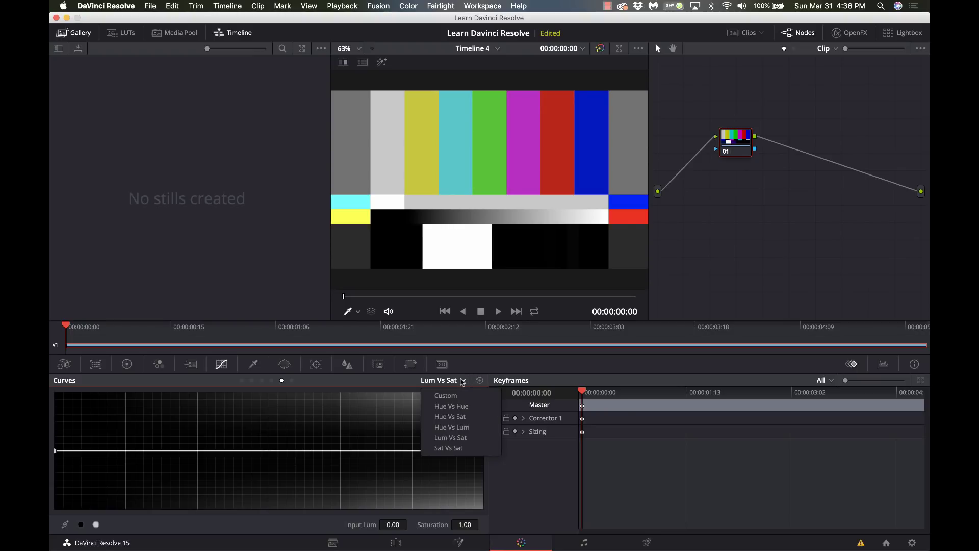
click(459, 447)
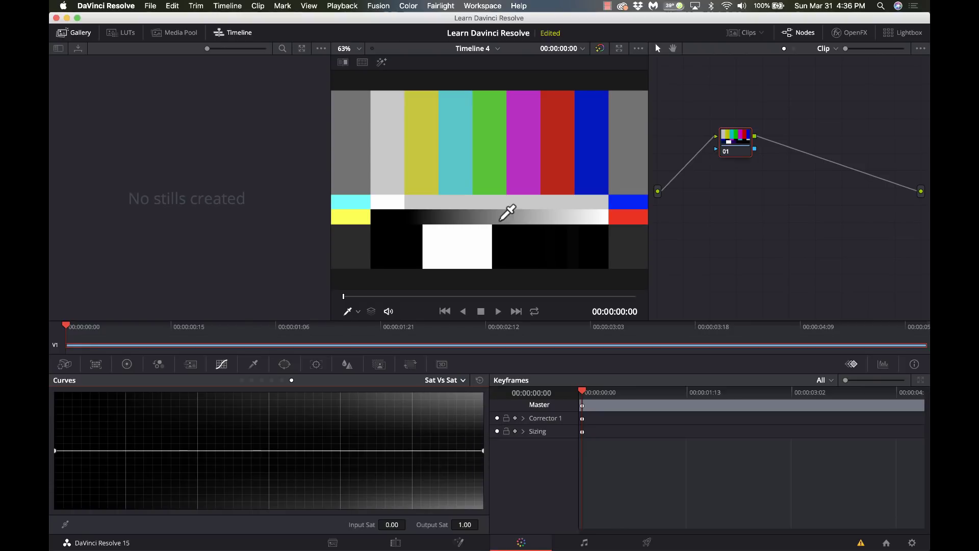
click(520, 163)
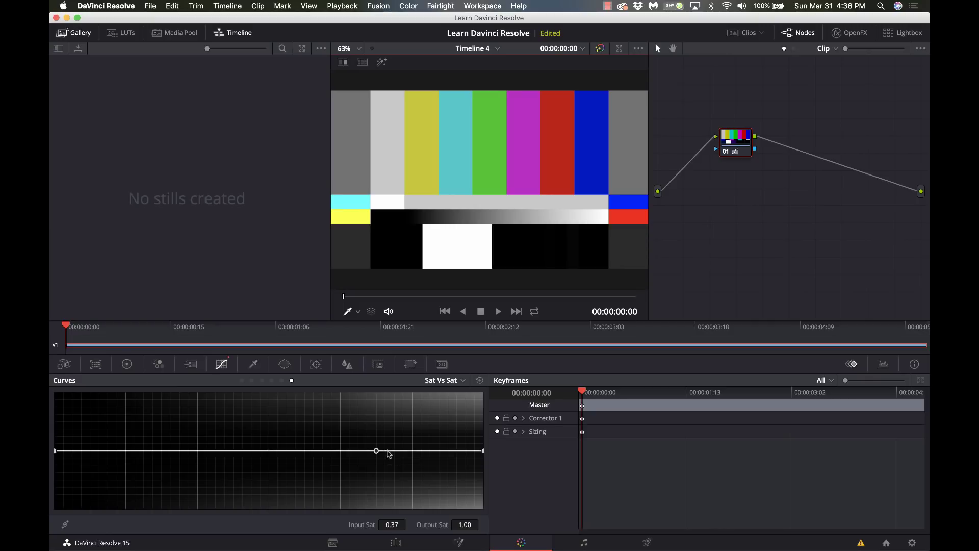
drag(377, 452, 361, 479)
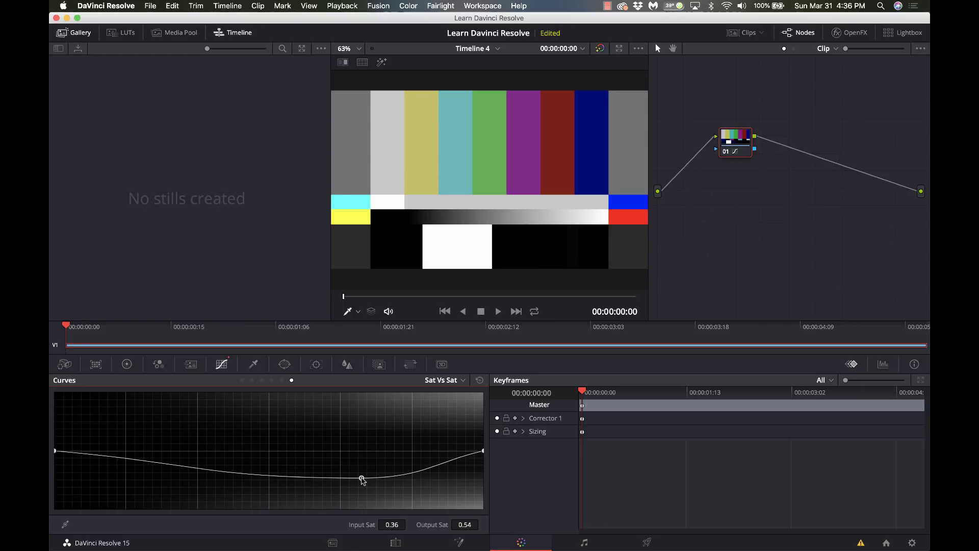
drag(362, 480, 363, 450)
click(479, 382)
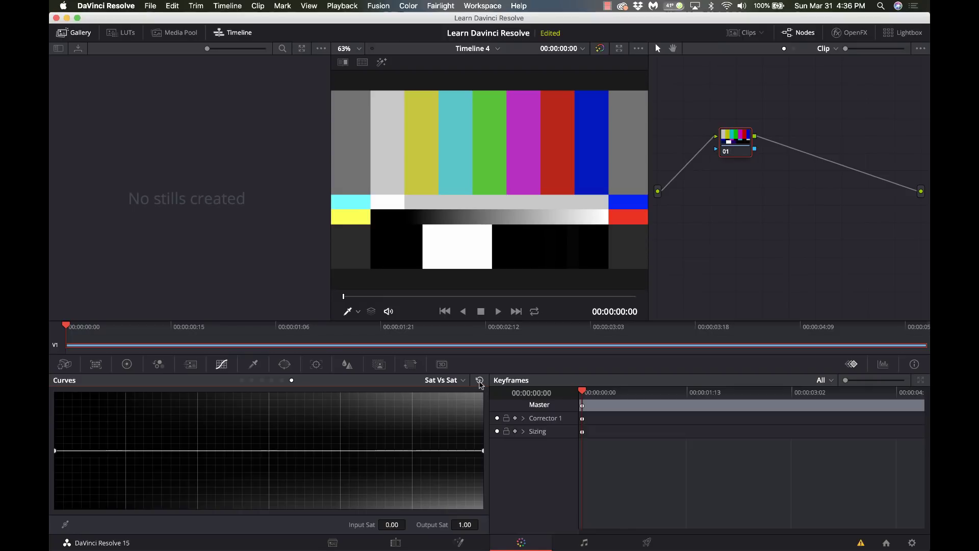